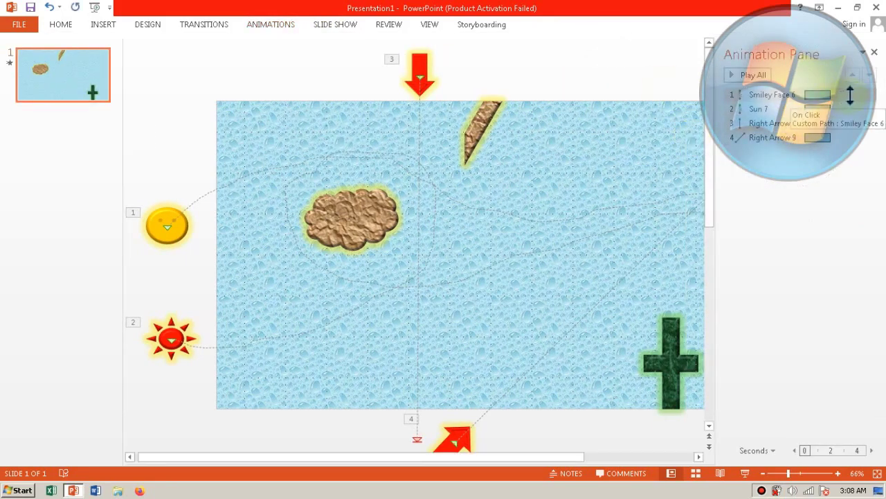
# Set the smiley face's motion path animation to start With Previous and repeat 3 times
pyautogui.click(851, 96)
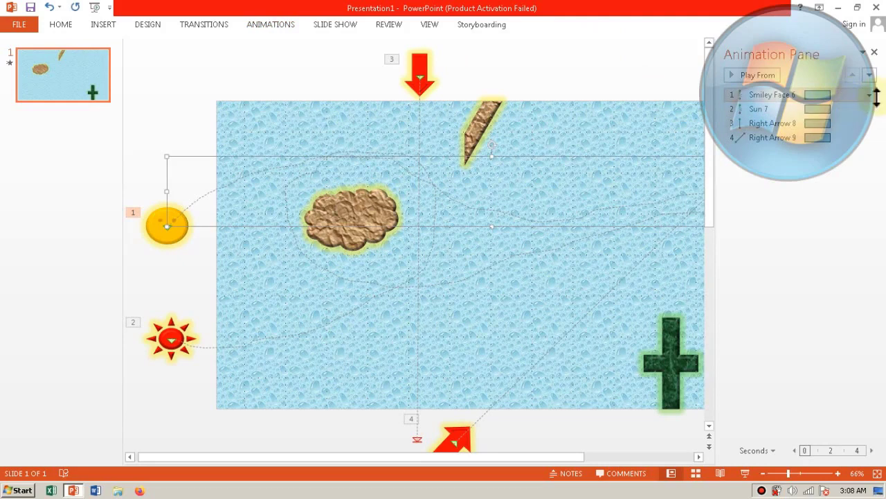
pyautogui.click(870, 96)
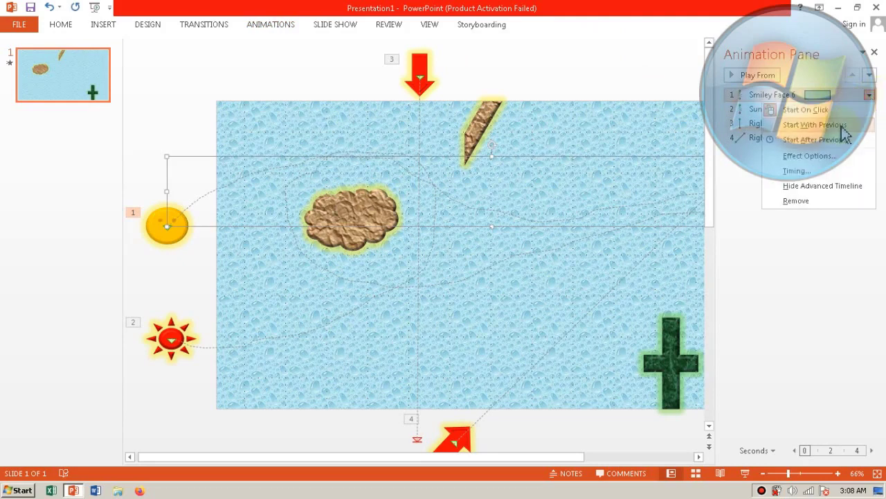
pyautogui.click(814, 125)
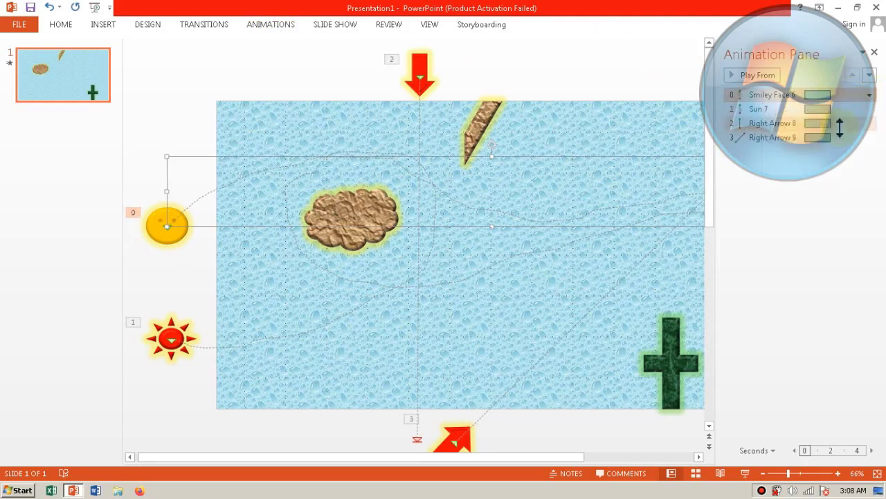
pyautogui.click(869, 96)
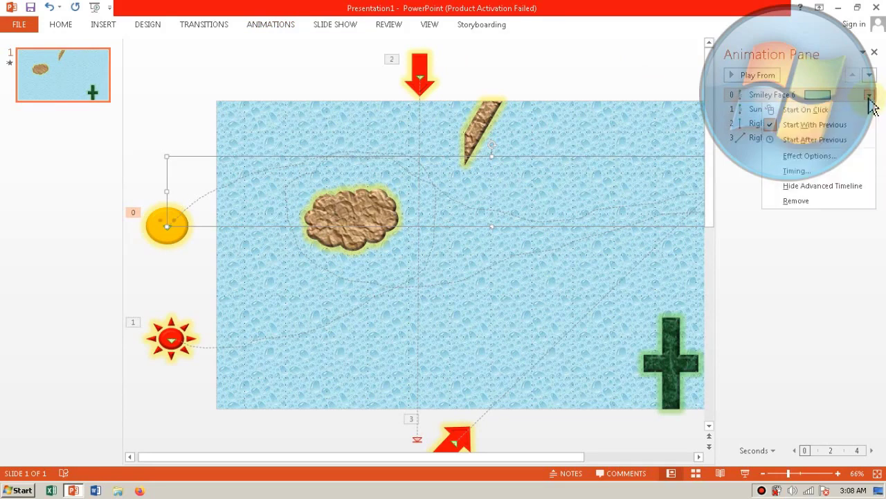
pyautogui.click(802, 175)
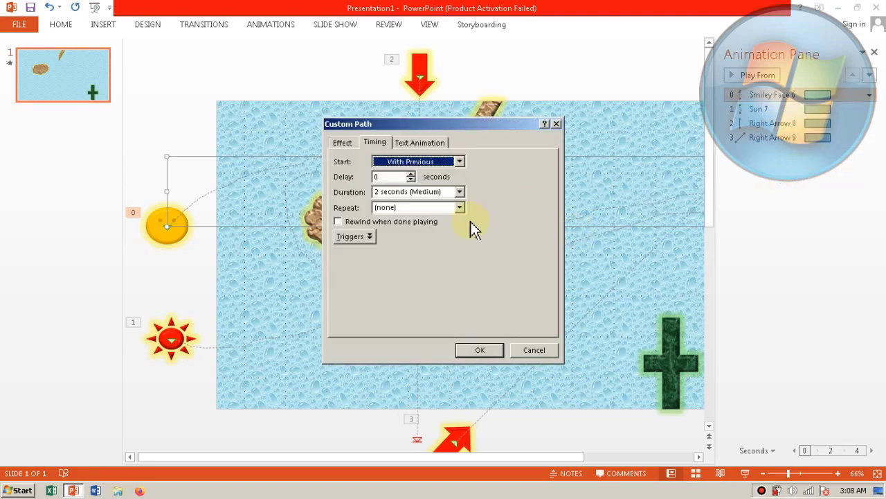
pyautogui.click(460, 208)
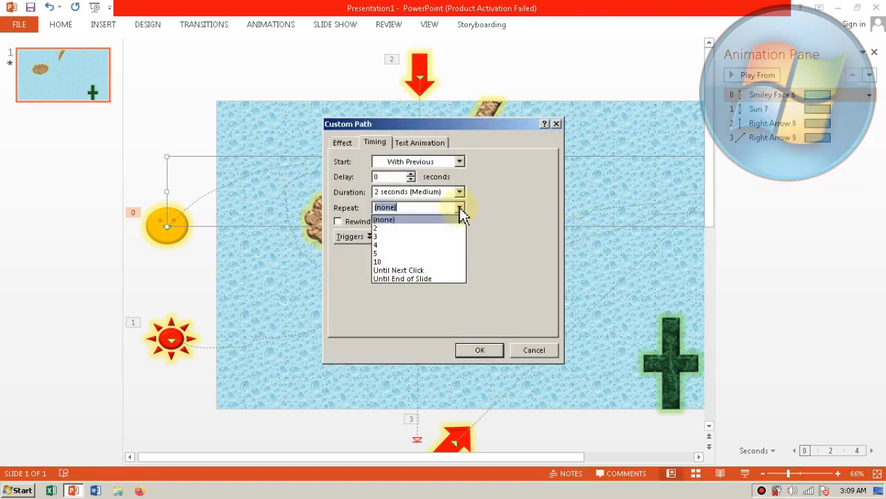
pyautogui.click(430, 237)
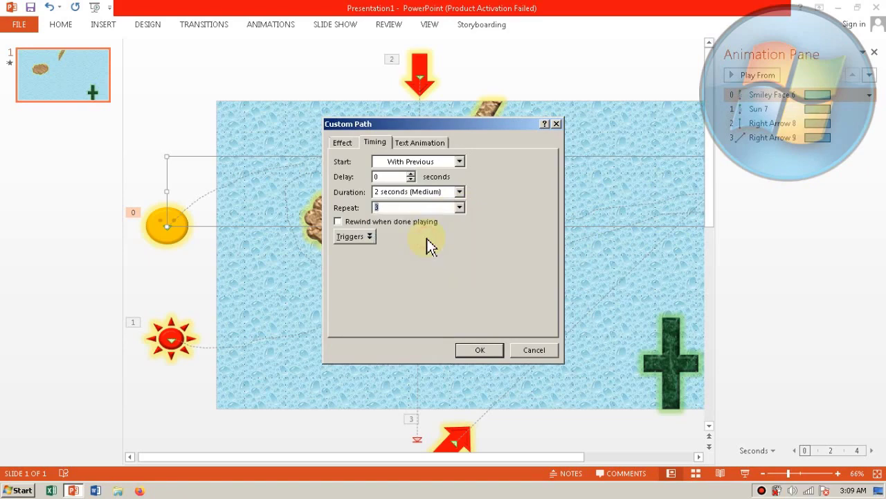
pyautogui.click(476, 348)
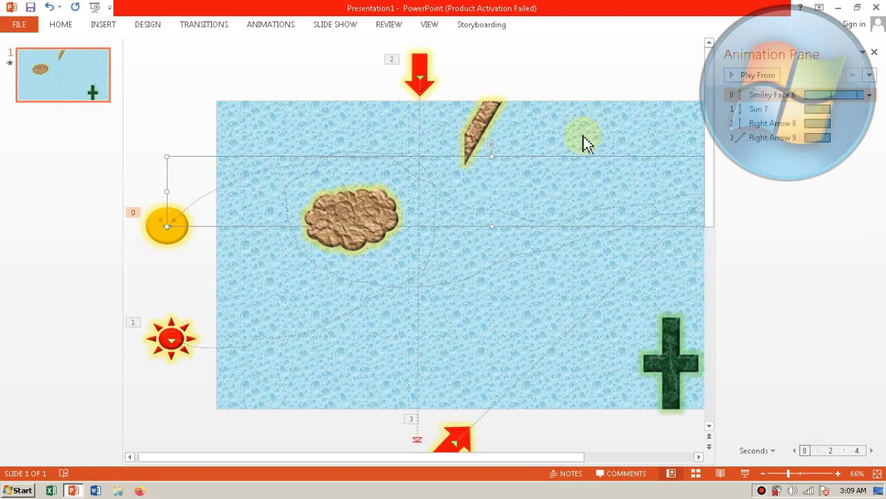
# Set the red sun's motion path animation to start With Previous and repeat 3 times, stopping its preview
pyautogui.click(172, 339)
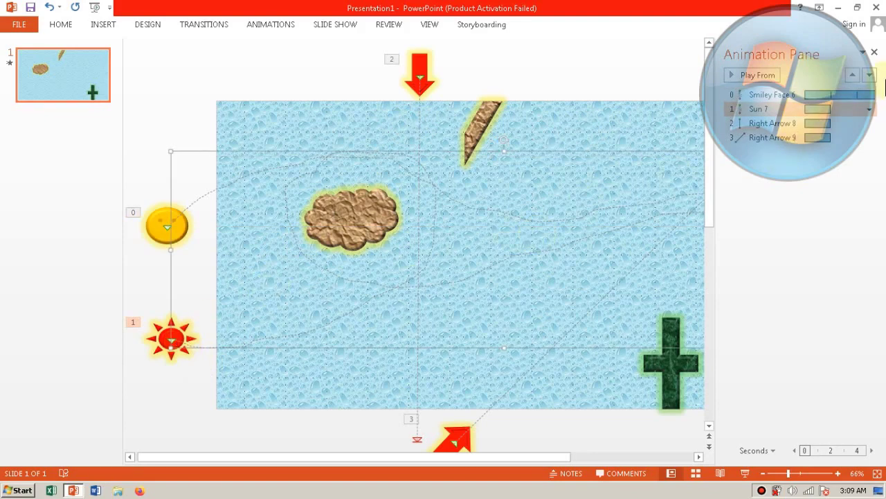
pyautogui.click(869, 109)
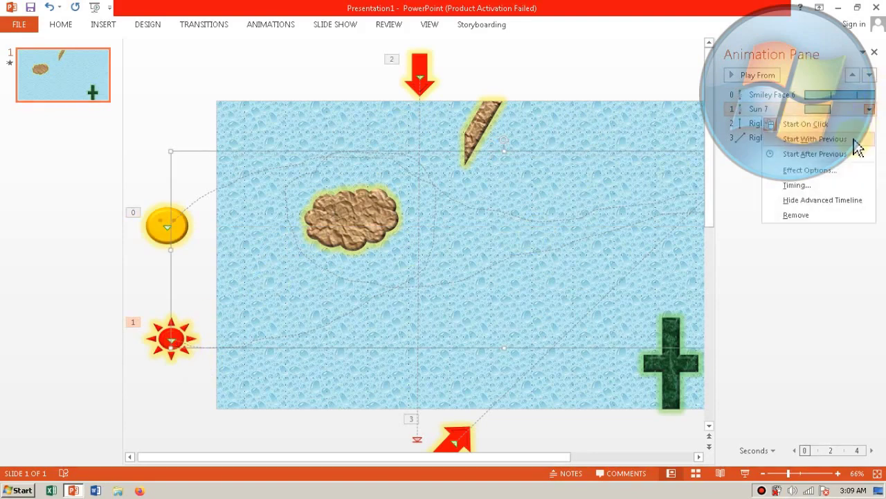
pyautogui.click(854, 138)
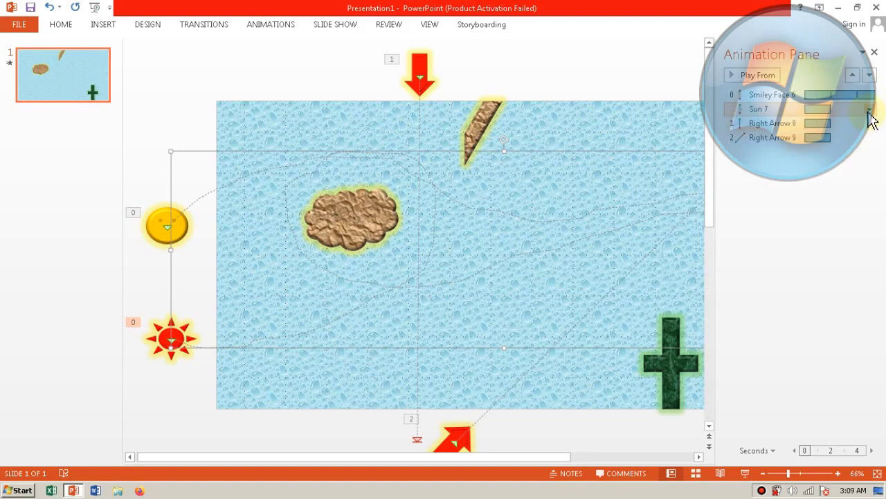
pyautogui.click(870, 109)
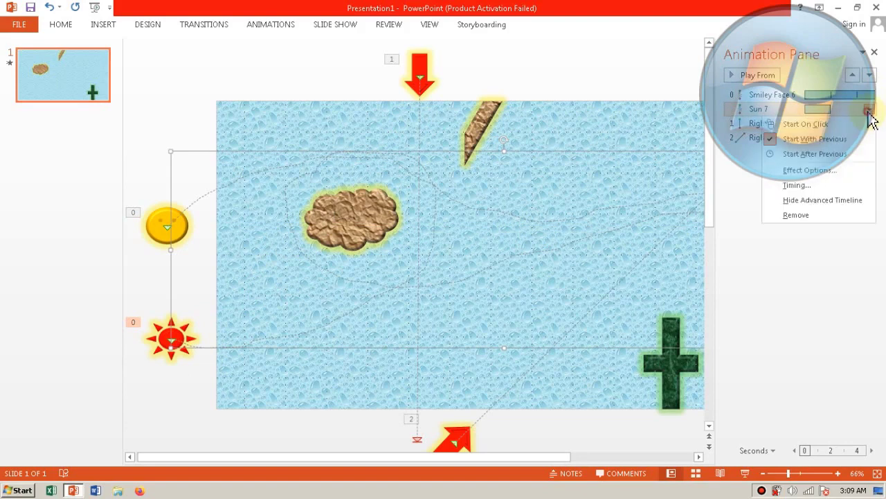
pyautogui.click(798, 185)
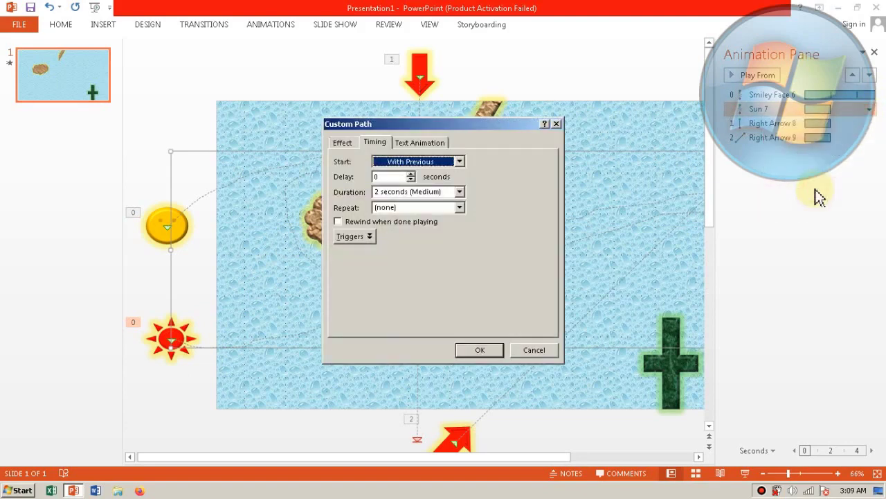
pyautogui.click(461, 212)
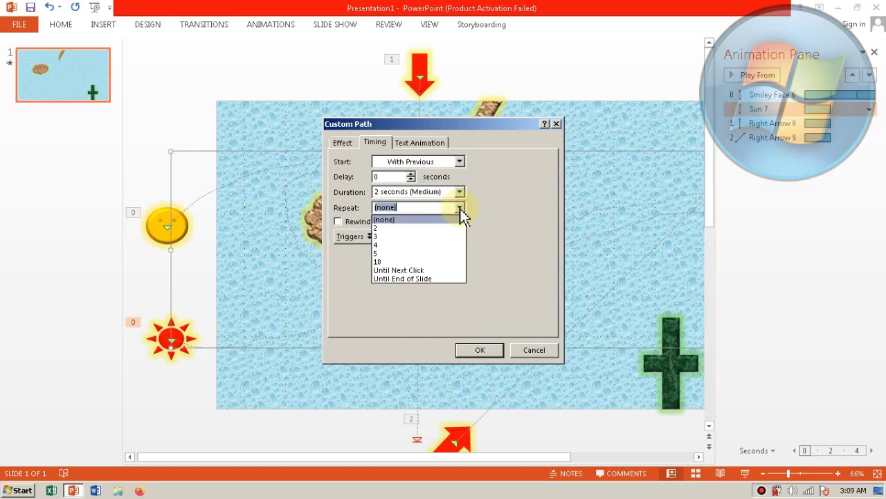
pyautogui.click(437, 236)
pyautogui.click(477, 351)
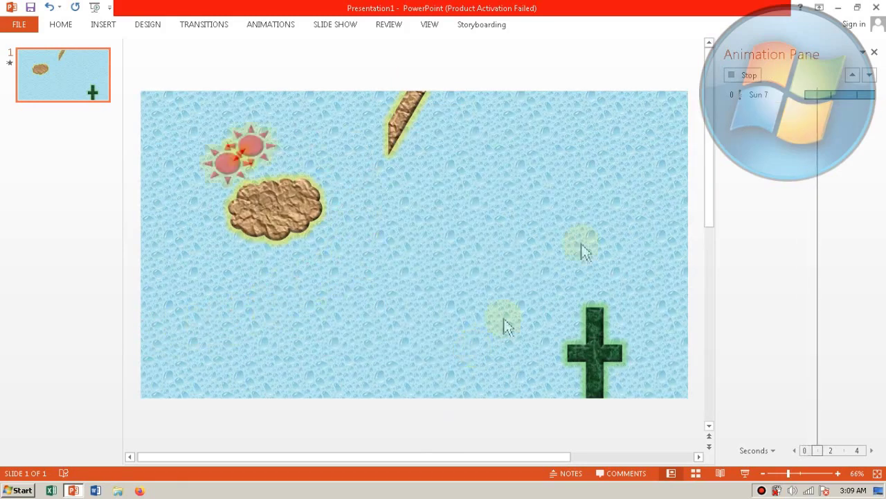
pyautogui.click(747, 76)
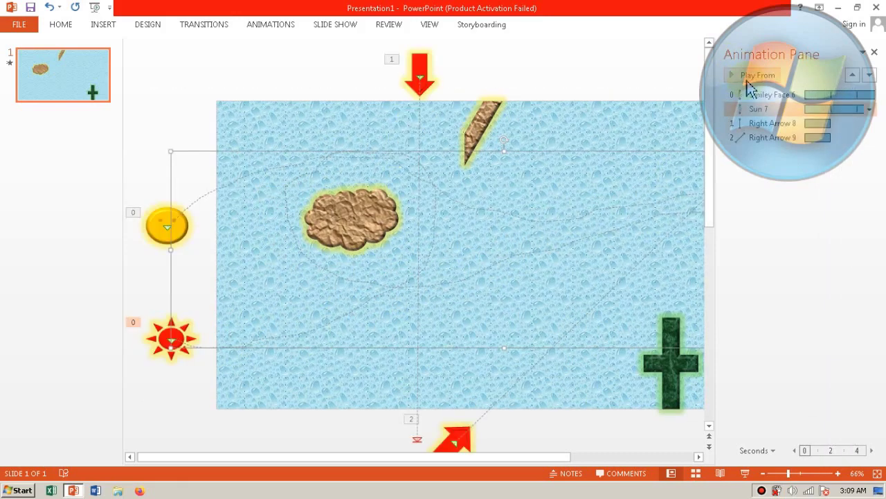
pyautogui.click(870, 109)
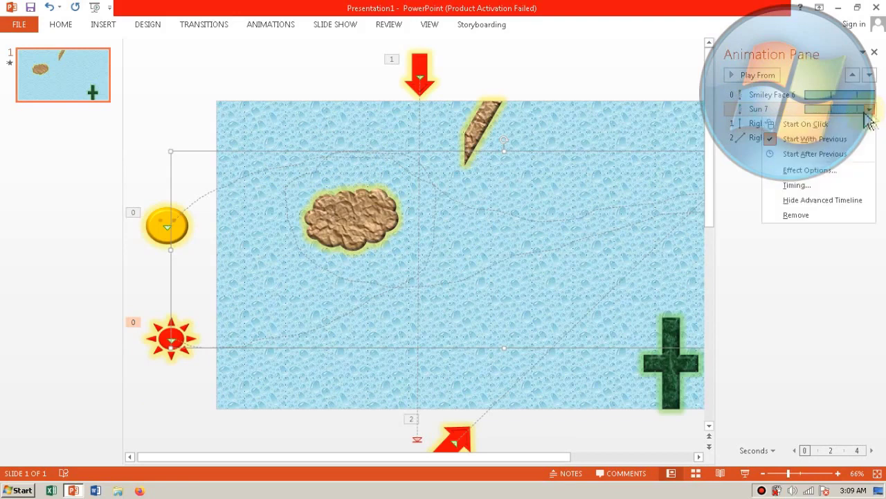
pyautogui.click(747, 199)
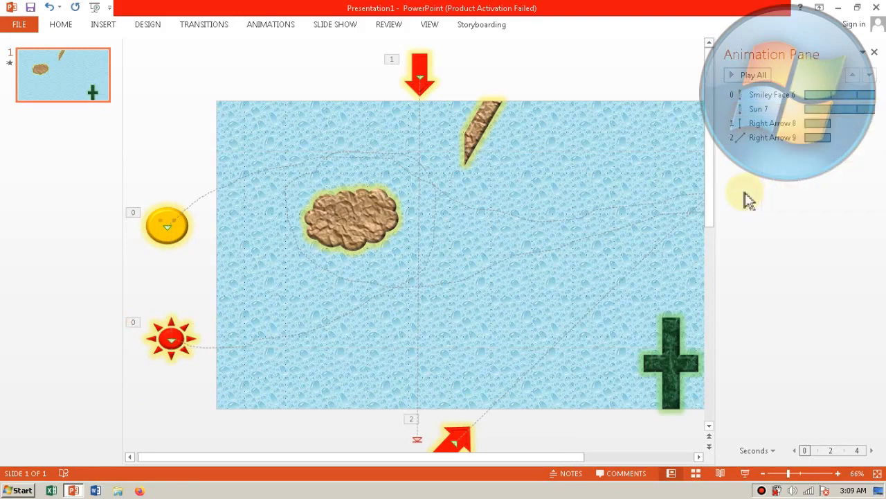
# Set the downward red arrow's motion animation to start With Previous with a repeat of 3, and stop its preview
pyautogui.click(422, 69)
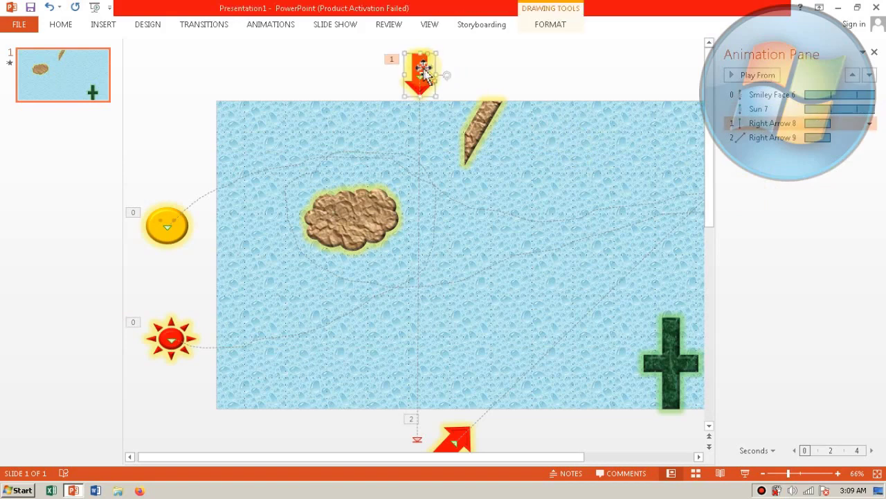
pyautogui.click(869, 123)
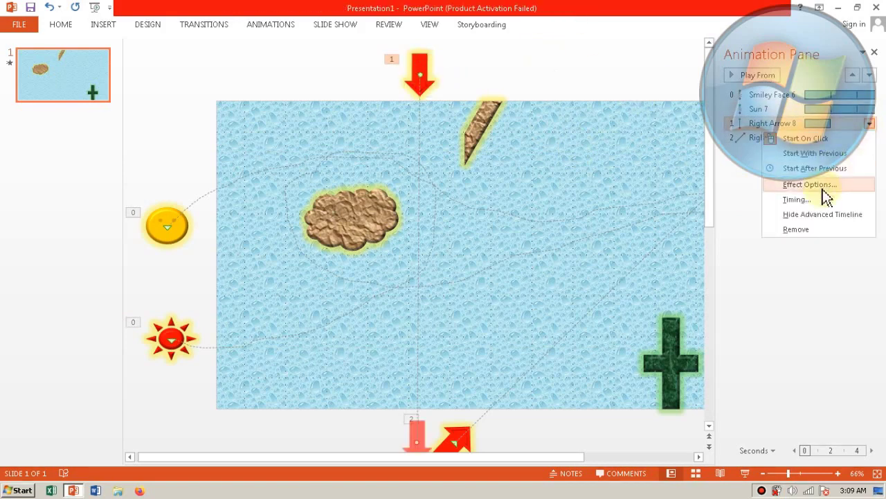
pyautogui.click(795, 200)
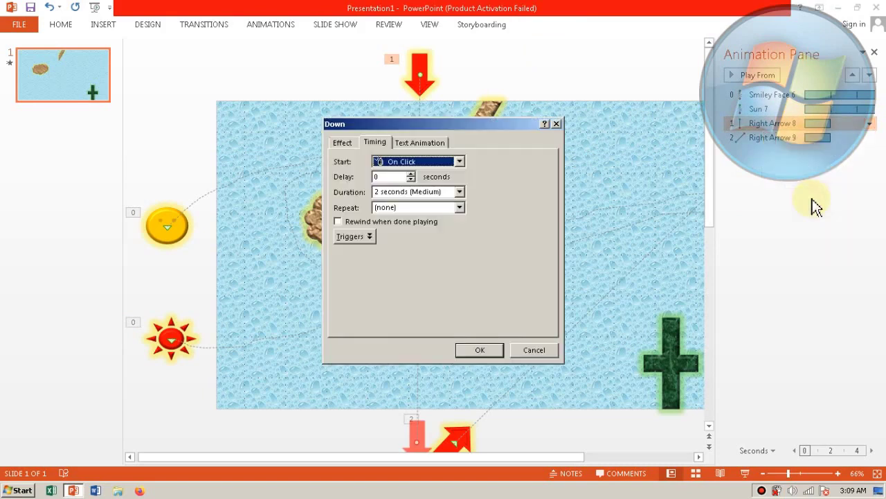
pyautogui.click(459, 162)
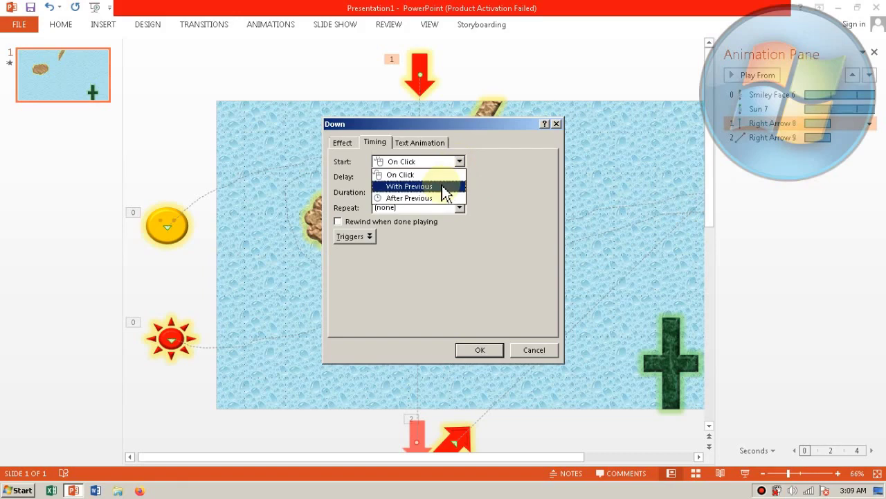
pyautogui.click(457, 186)
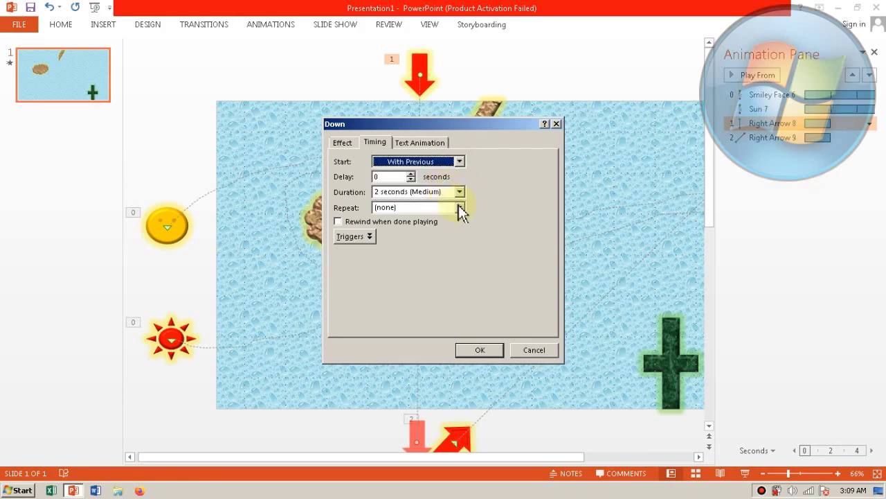
pyautogui.click(460, 207)
pyautogui.click(435, 242)
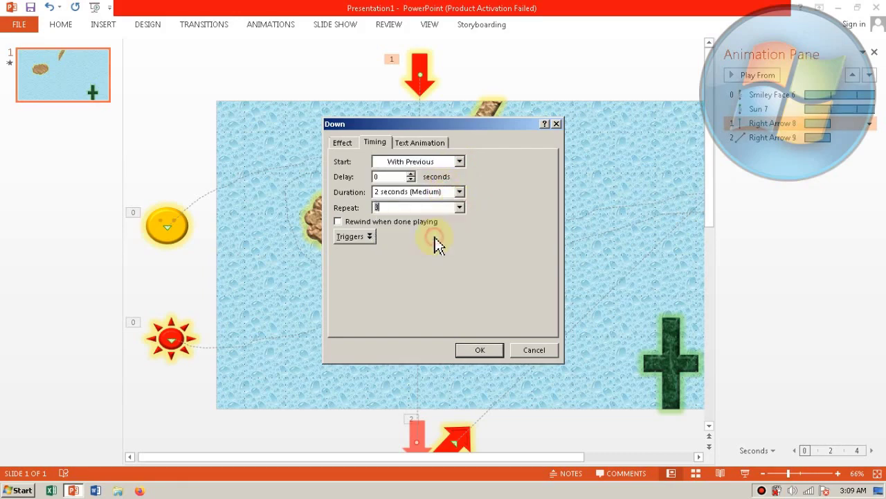
pyautogui.click(477, 355)
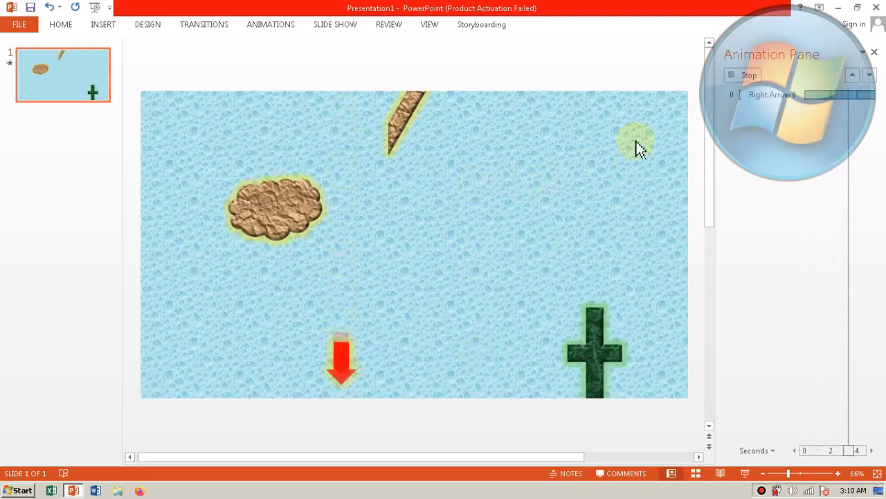
pyautogui.click(748, 76)
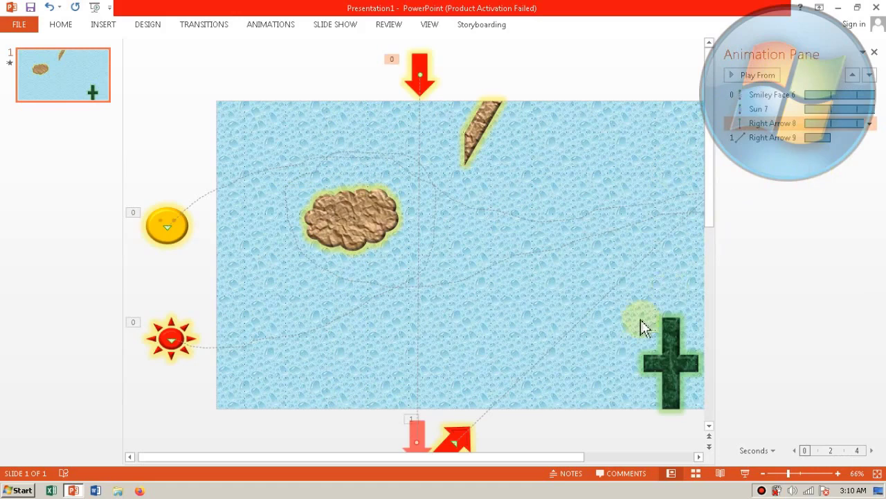
# Set the diagonal red arrow's motion animation to start With Previous and repeat 3 times
pyautogui.click(466, 441)
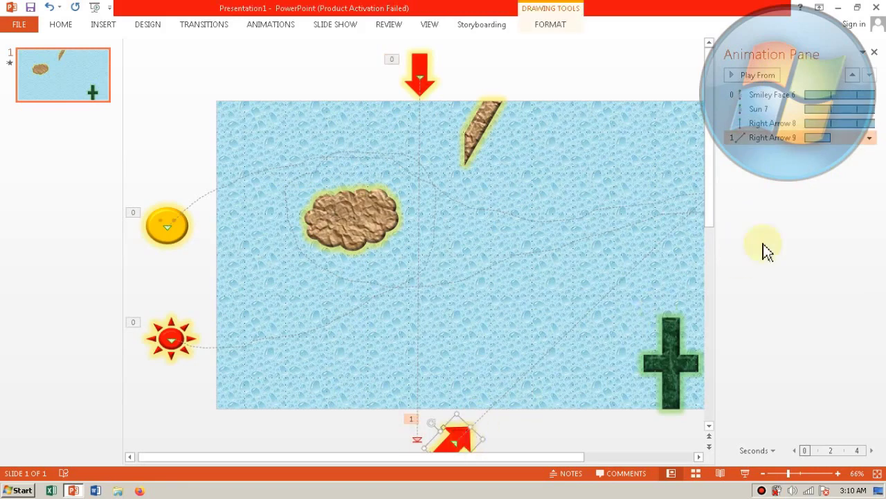
pyautogui.click(869, 138)
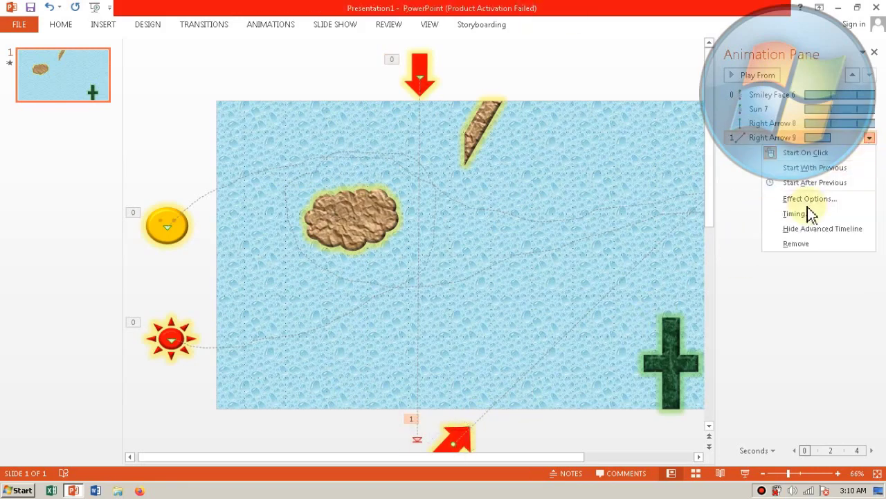
pyautogui.click(816, 168)
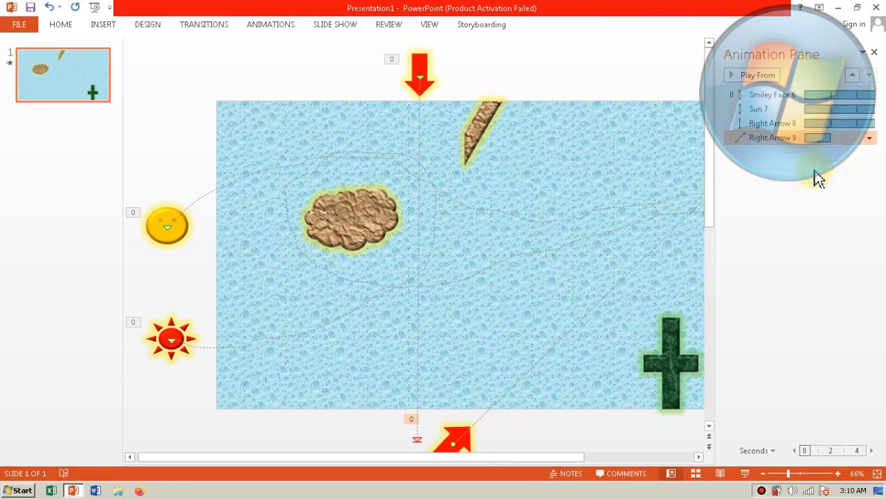
pyautogui.click(868, 139)
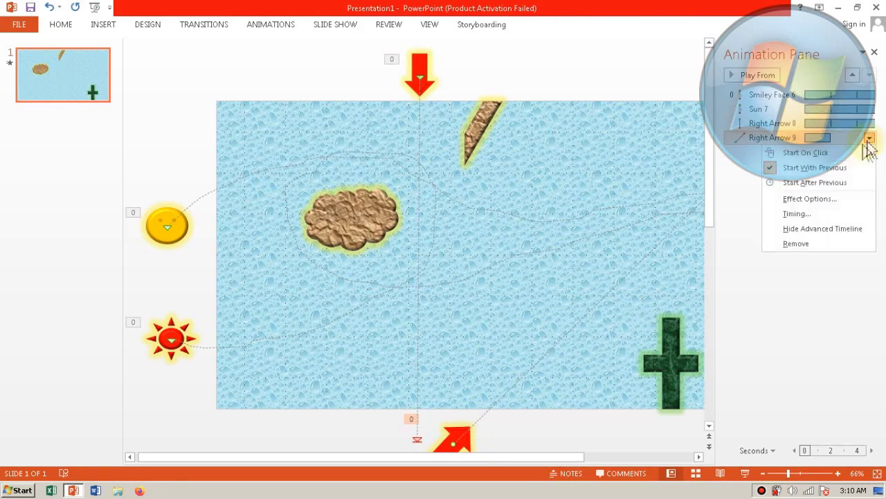
pyautogui.click(806, 214)
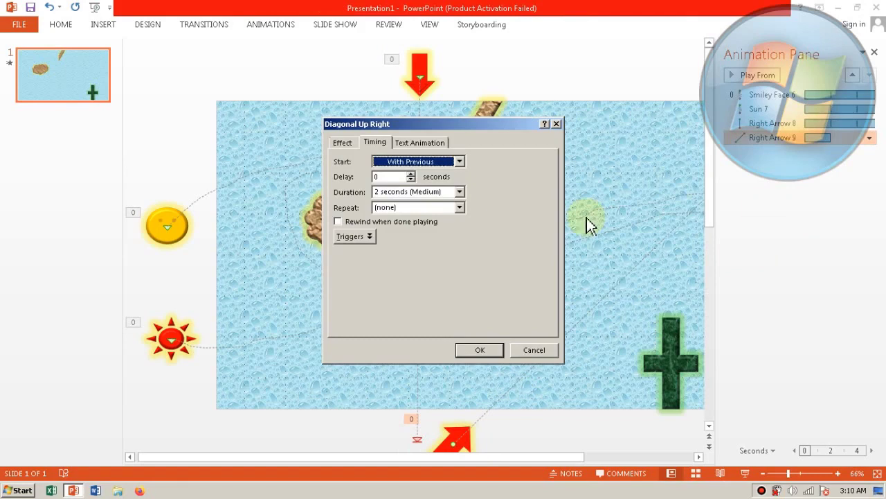
pyautogui.click(460, 208)
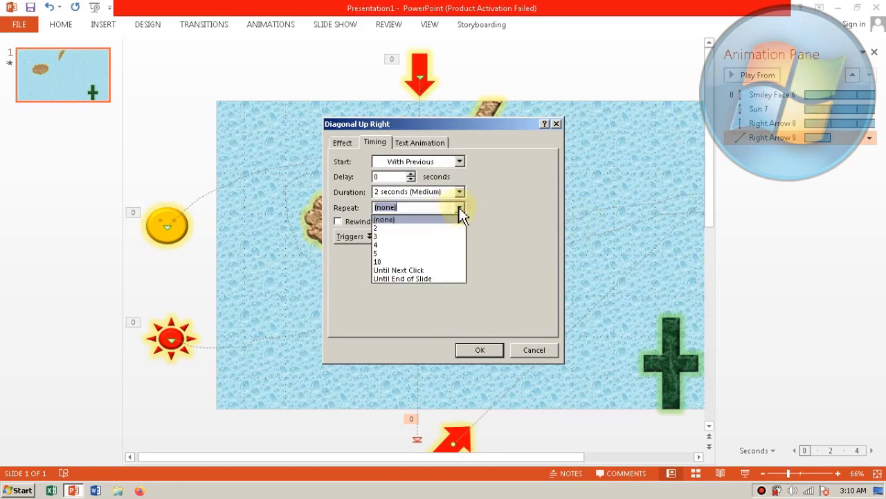
pyautogui.click(436, 236)
pyautogui.click(478, 354)
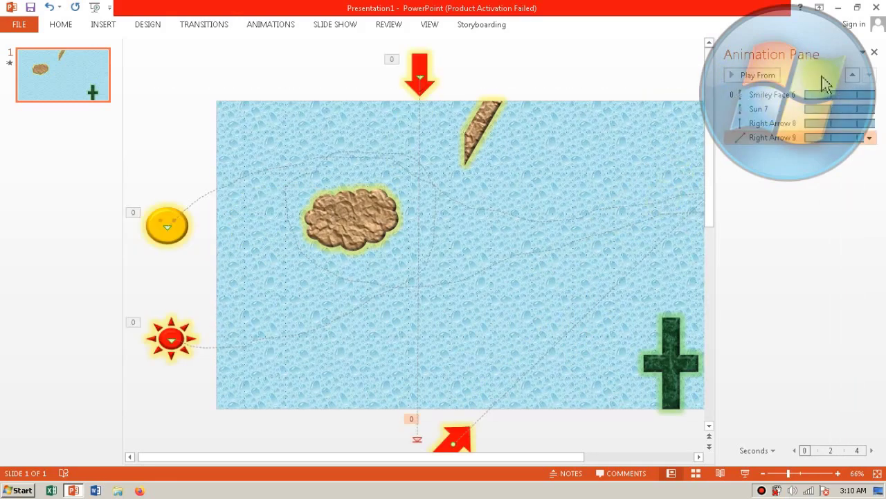
# Insert the audio file Moves Like Jagger from the Music library and place its speaker icon just below the slide
pyautogui.click(876, 54)
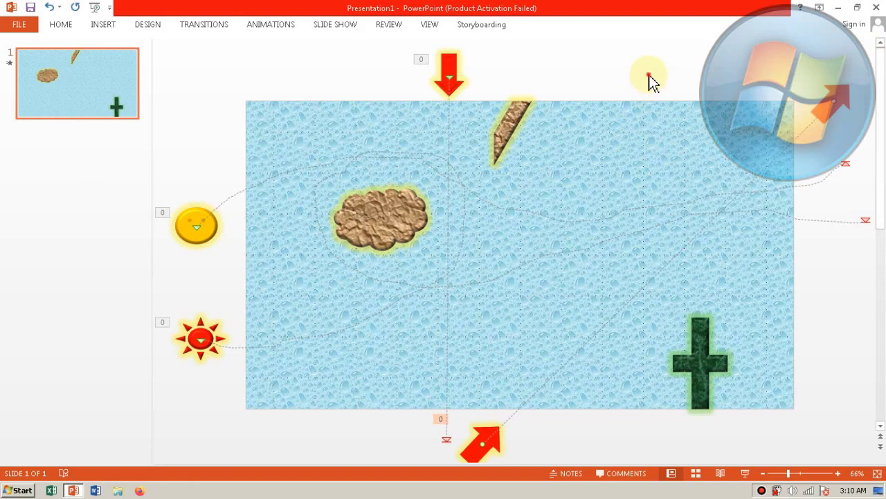
pyautogui.click(104, 28)
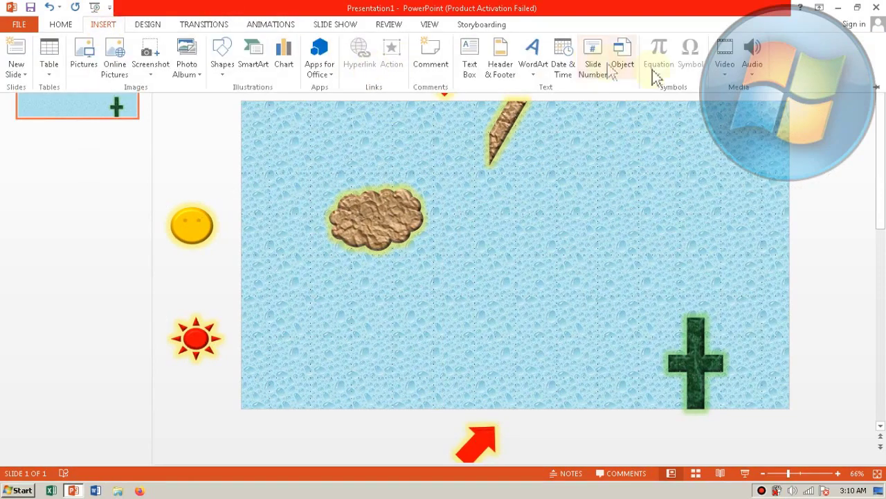
pyautogui.click(752, 78)
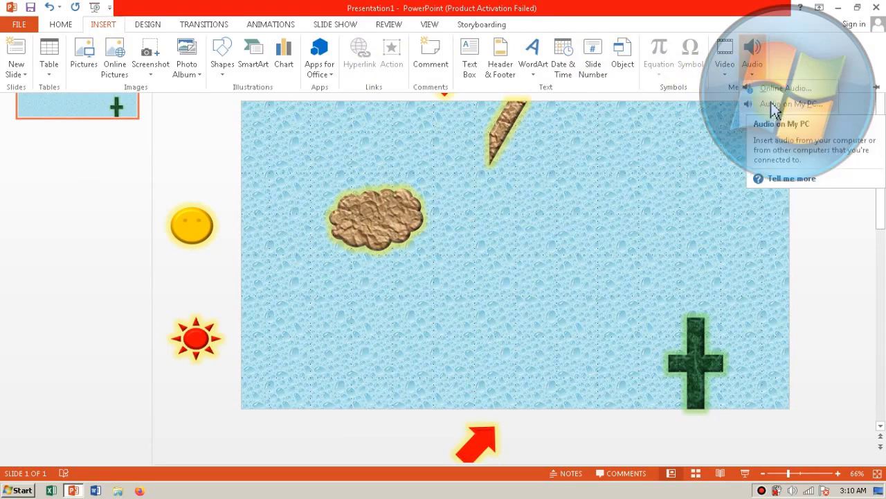
pyautogui.click(772, 105)
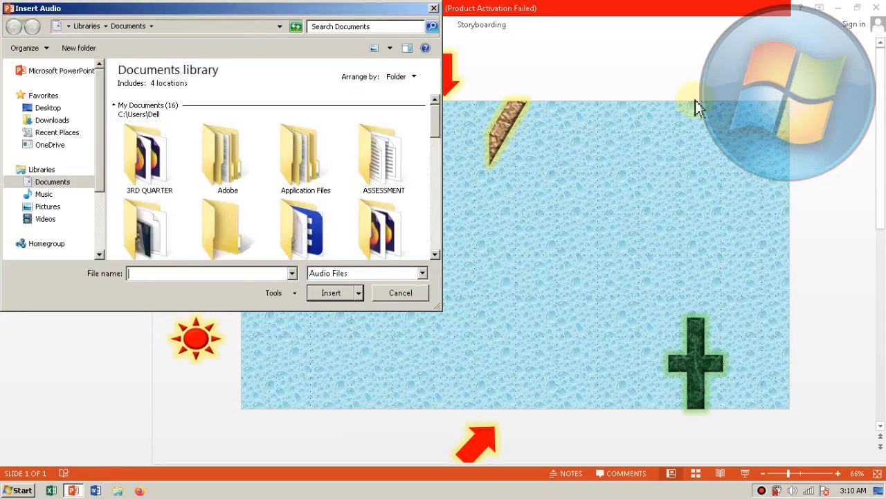
pyautogui.click(43, 195)
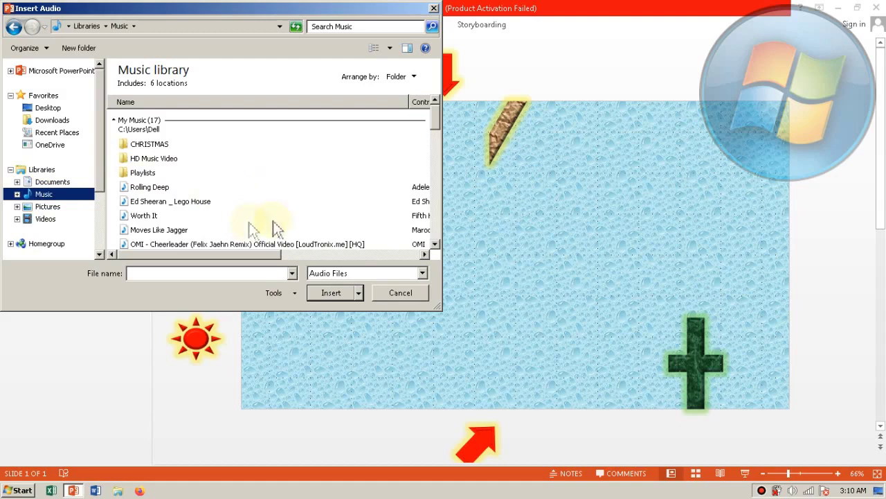
pyautogui.click(168, 233)
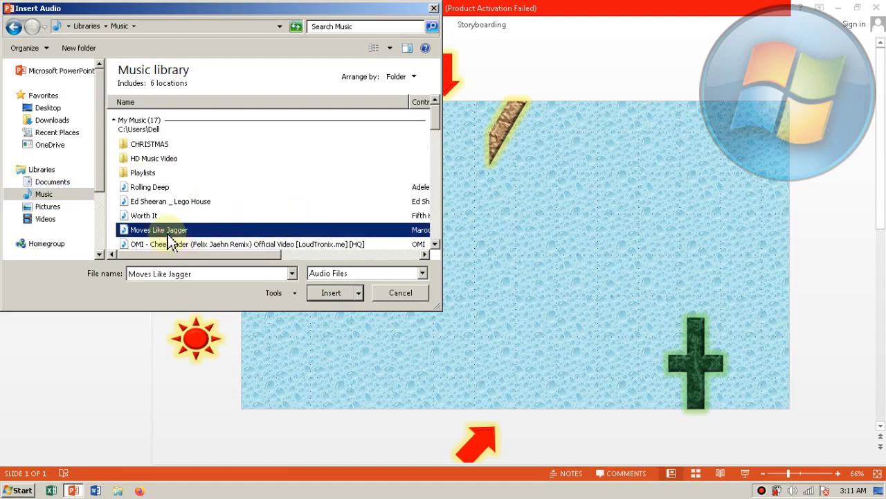
pyautogui.click(331, 293)
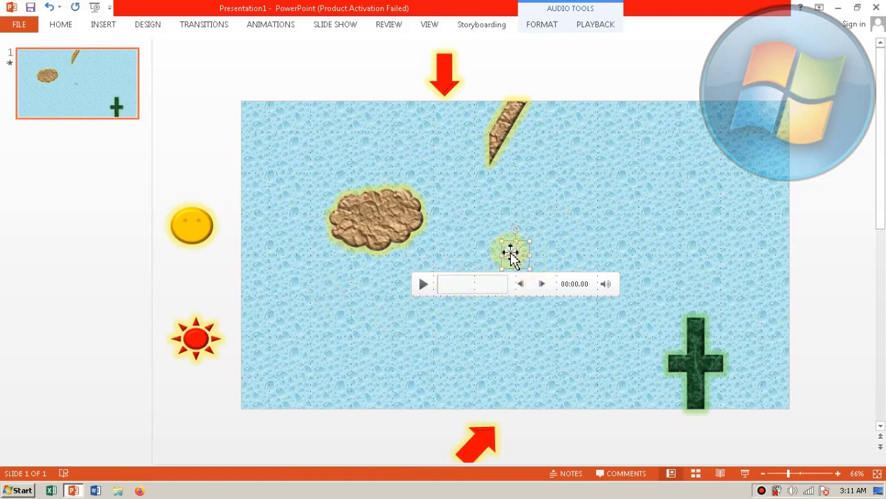
pyautogui.moveTo(512, 253); pyautogui.dragTo(346, 439)
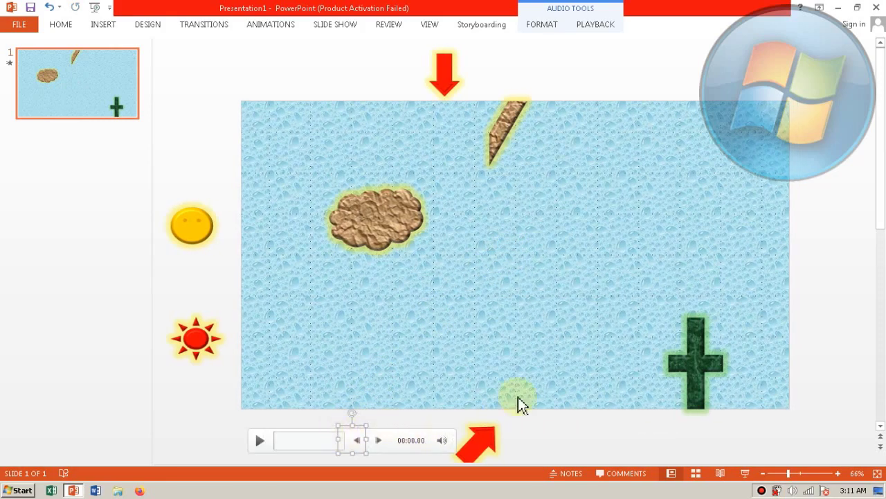
pyautogui.click(529, 421)
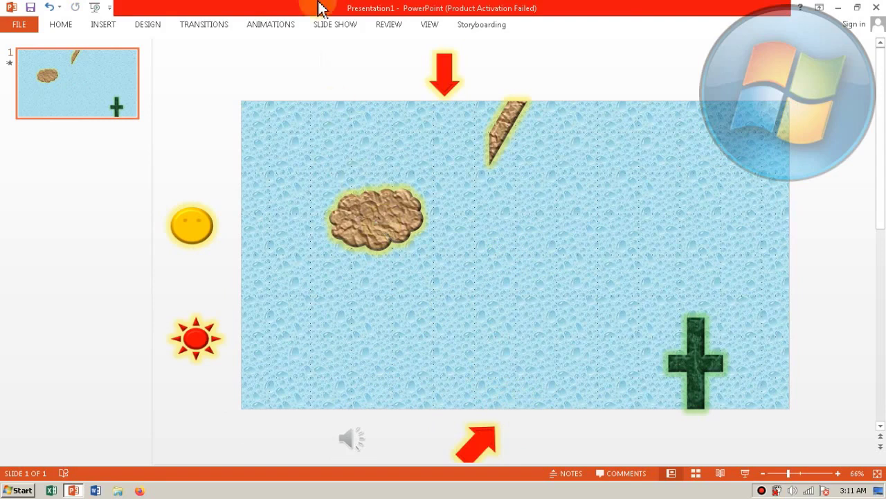
# Set the Moves Like Jagger audio animation to start With Previous
pyautogui.click(287, 27)
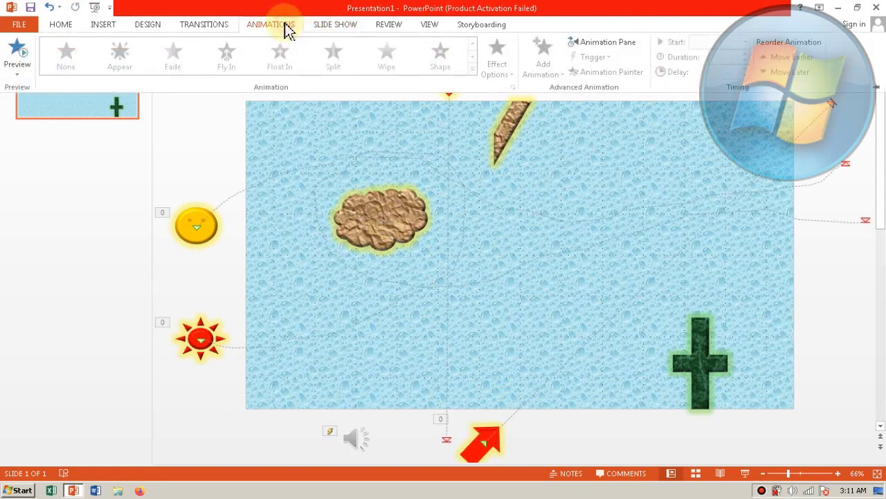
pyautogui.click(612, 44)
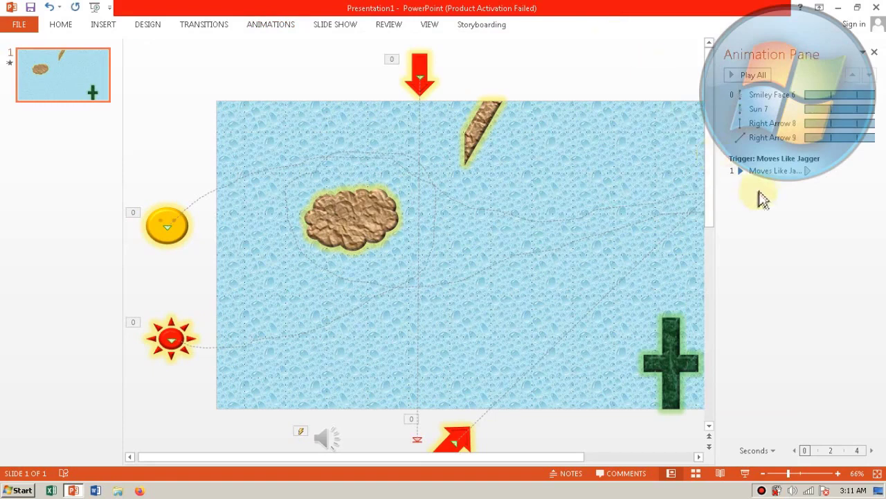
pyautogui.click(818, 170)
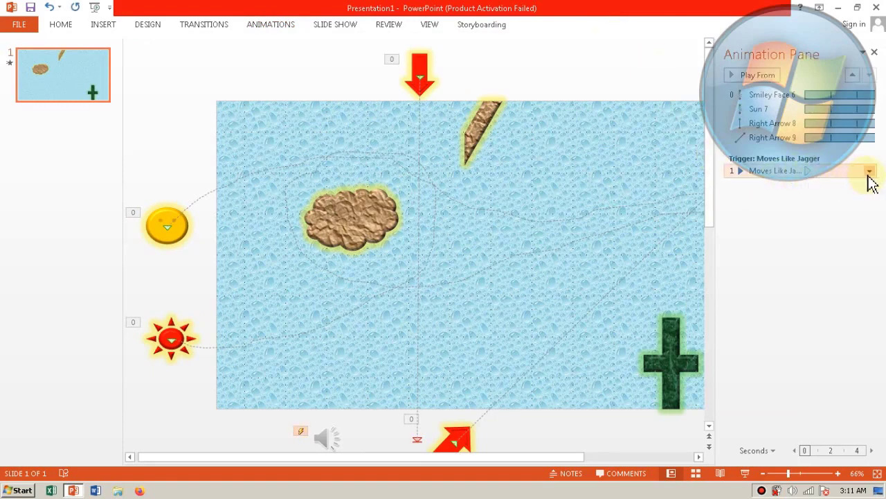
pyautogui.click(869, 172)
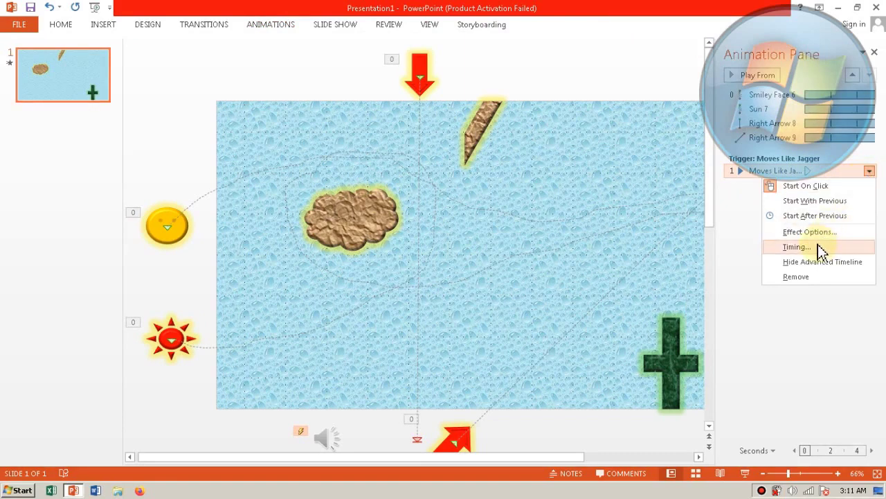
pyautogui.click(815, 201)
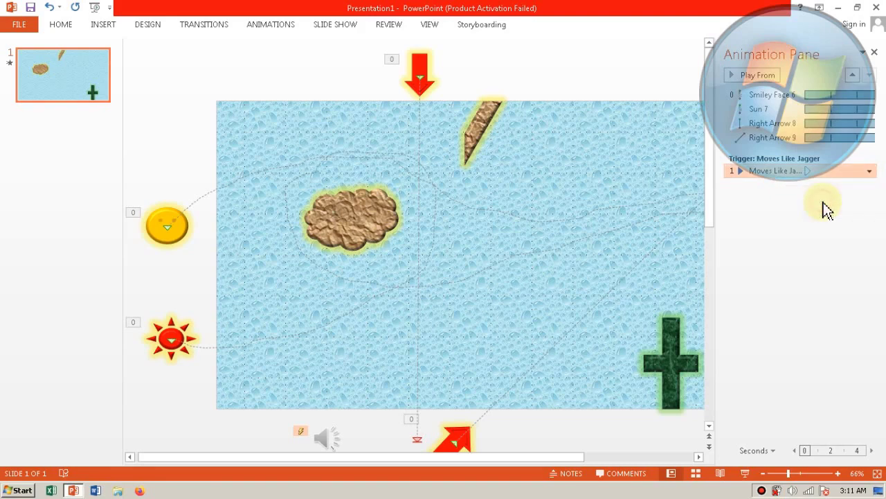
# Change the audio's trigger to animate as part of the click sequence, stop its preview and close the animation list
pyautogui.click(870, 171)
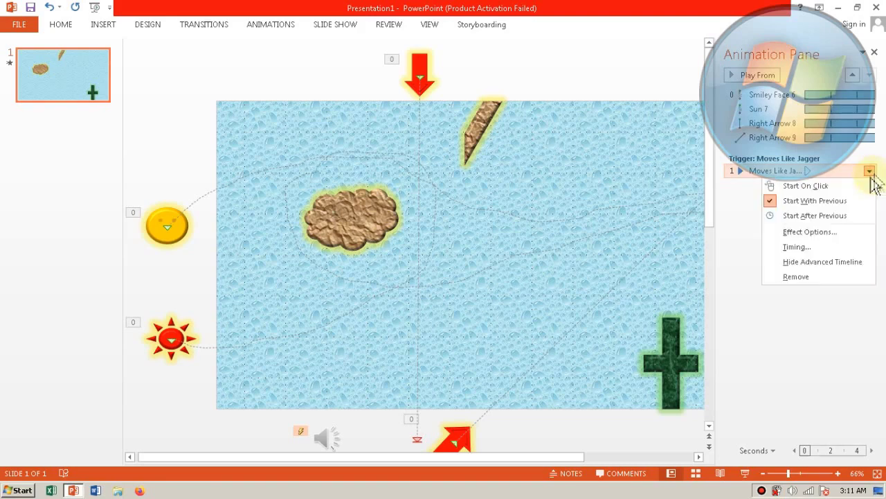
pyautogui.click(801, 248)
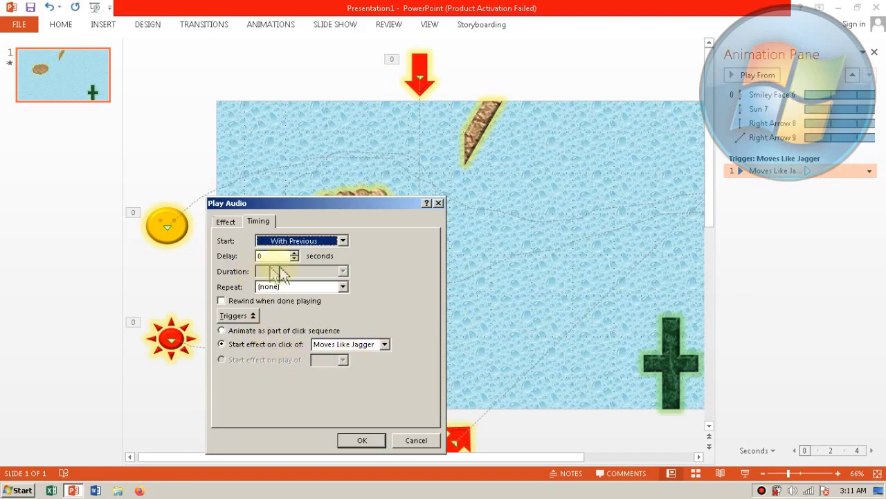
pyautogui.click(223, 331)
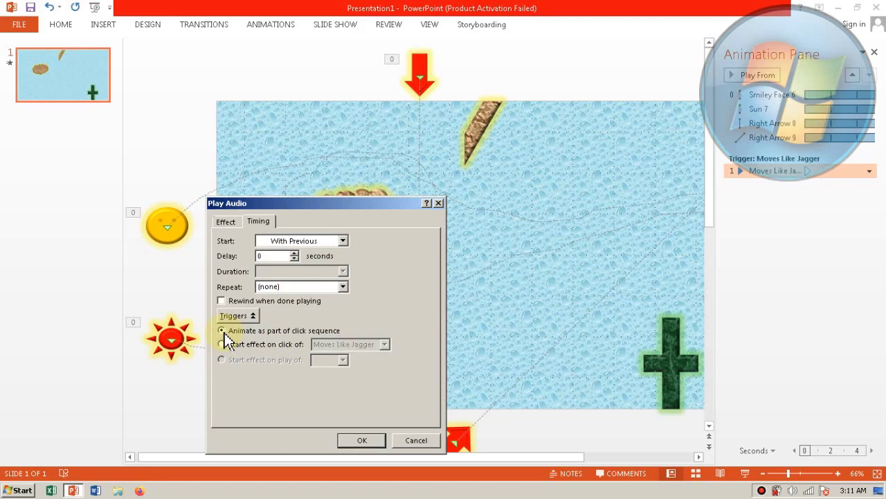
pyautogui.click(228, 222)
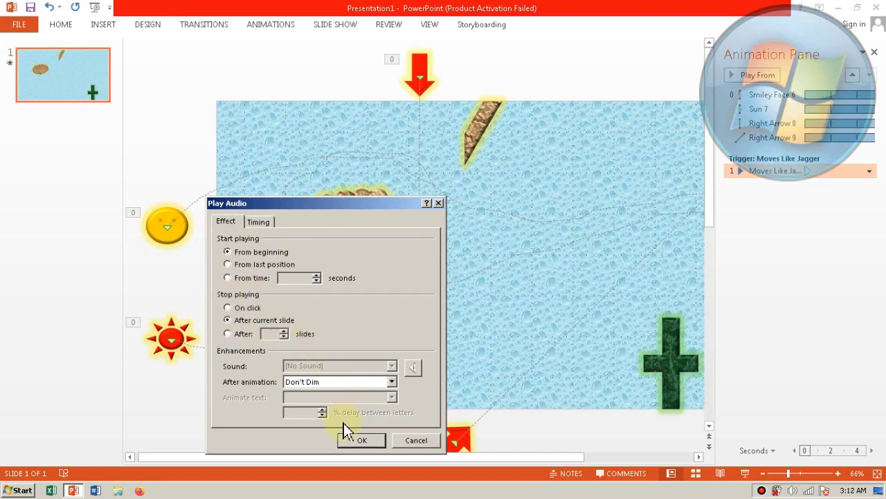
pyautogui.click(360, 441)
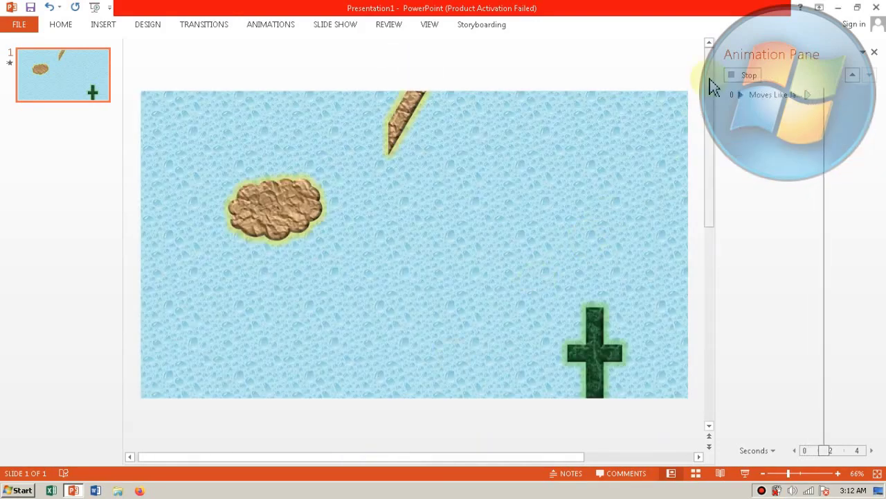
pyautogui.click(753, 76)
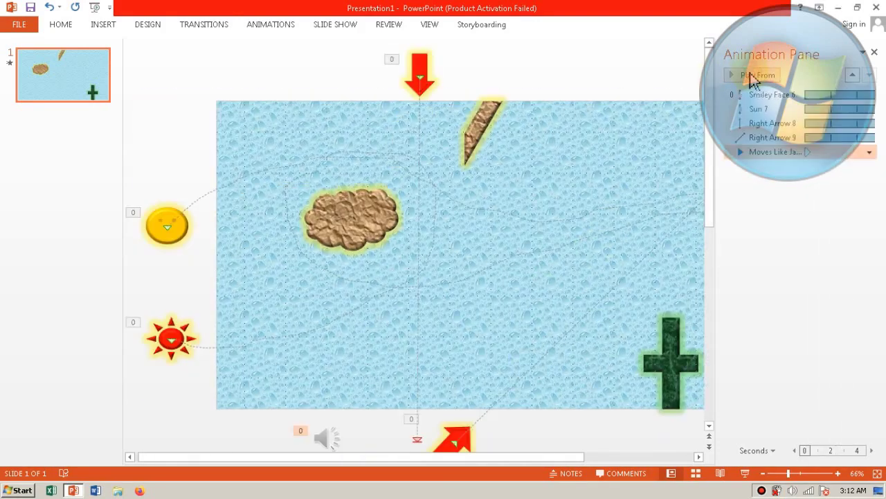
pyautogui.click(761, 216)
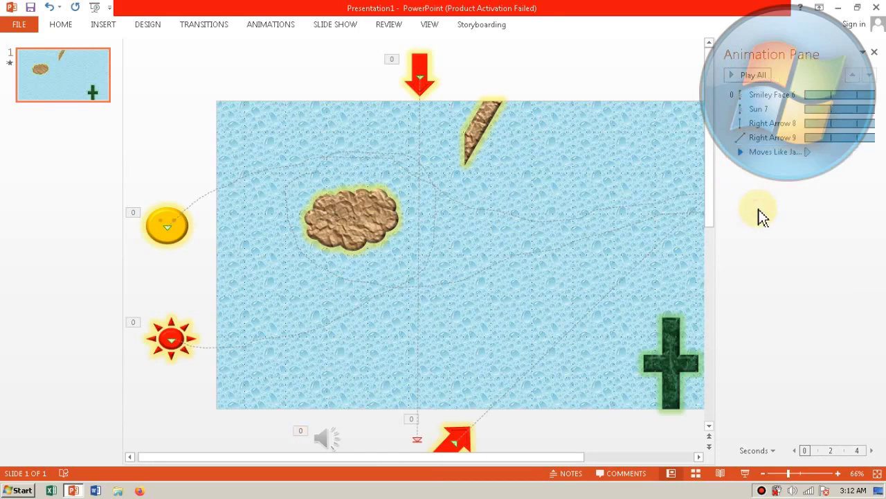
pyautogui.click(876, 54)
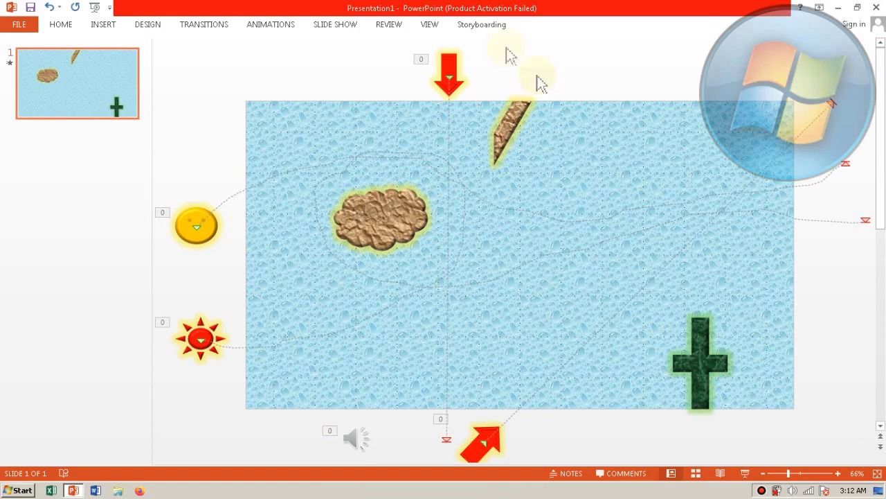
# Play the slide show from the beginning to check the animations with the audio, and exit at its end
pyautogui.click(345, 28)
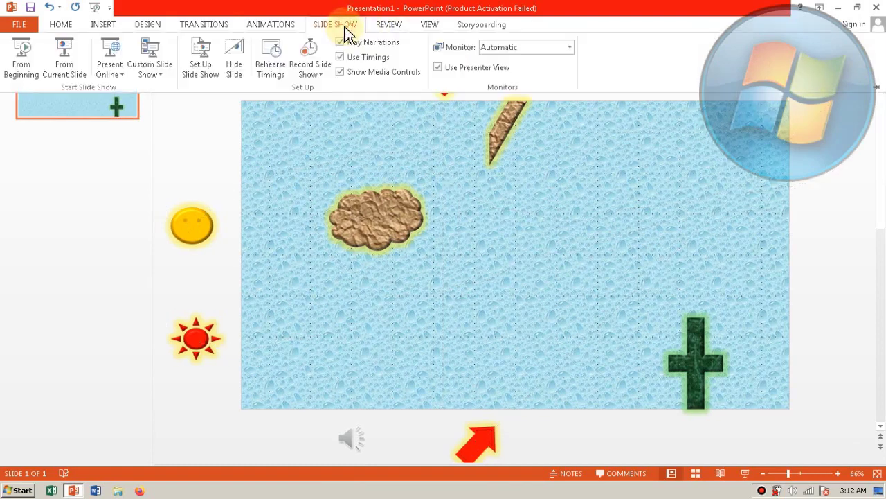
pyautogui.click(17, 72)
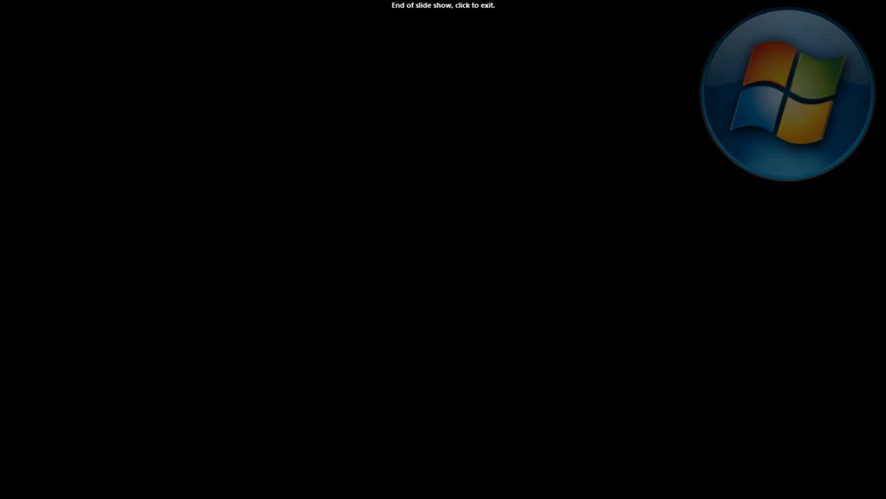
pyautogui.click(66, 138)
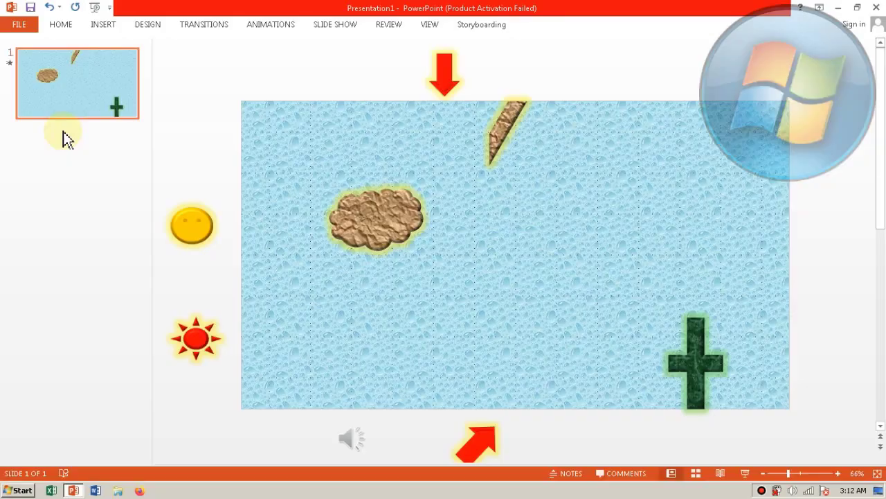